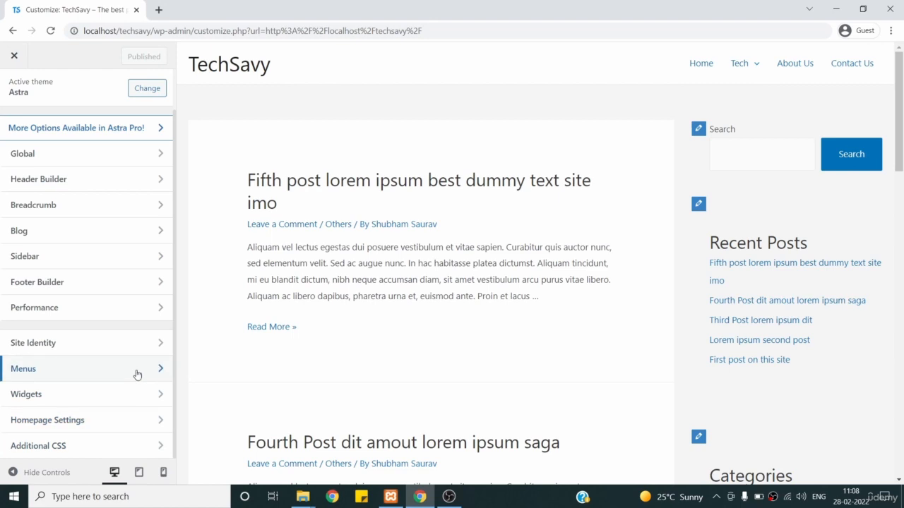
- Open the Customizer's menu settings and examine the new-menu form's name field and location options, leaving without creating a menu
{"action": "left_click", "coordinate": [137, 374]}
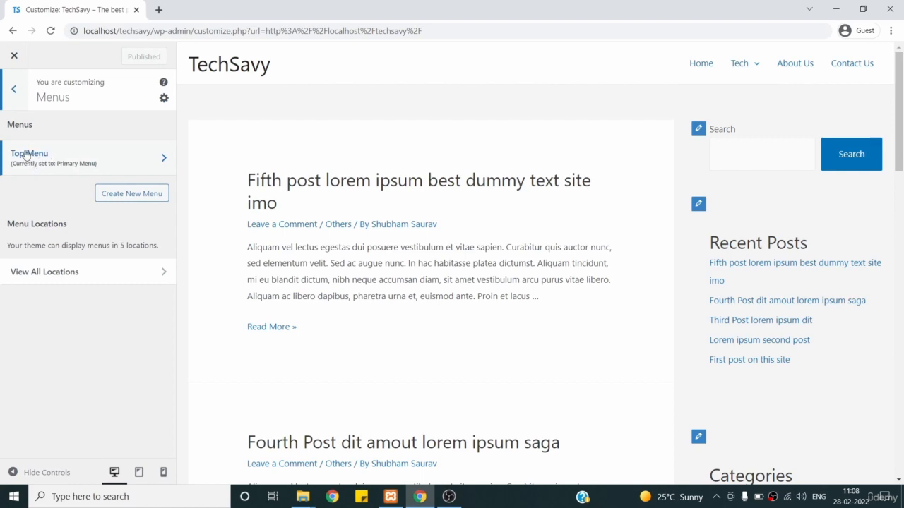
{"action": "left_click", "coordinate": [113, 199]}
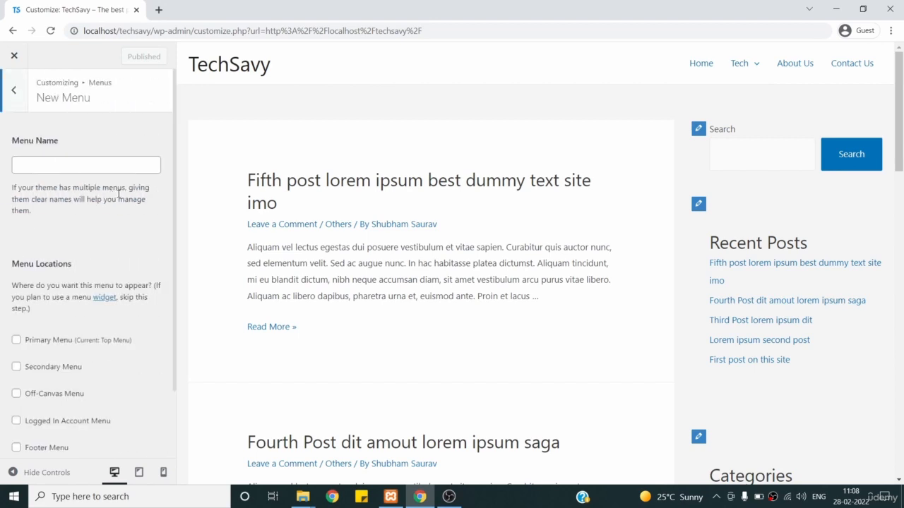
{"action": "left_click", "coordinate": [43, 160]}
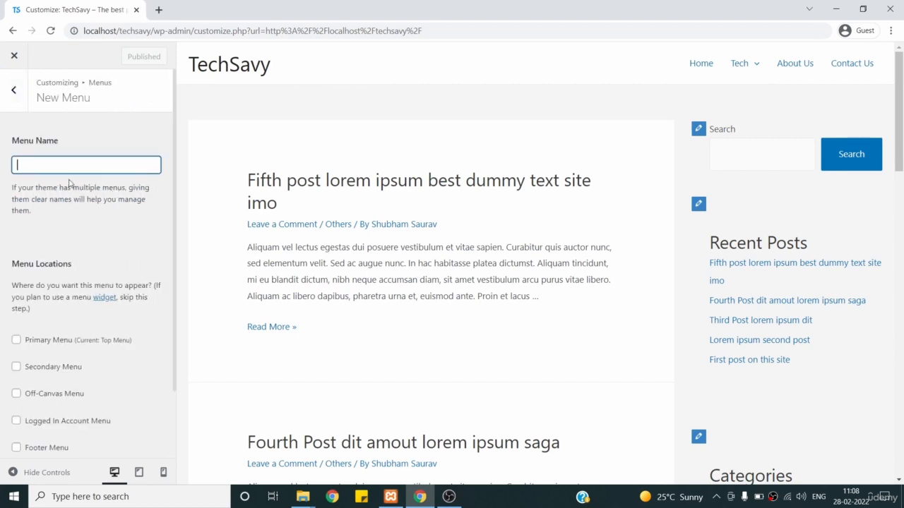
{"action": "scroll", "coordinate": [76, 236], "scroll_direction": "down", "scroll_amount": 2}
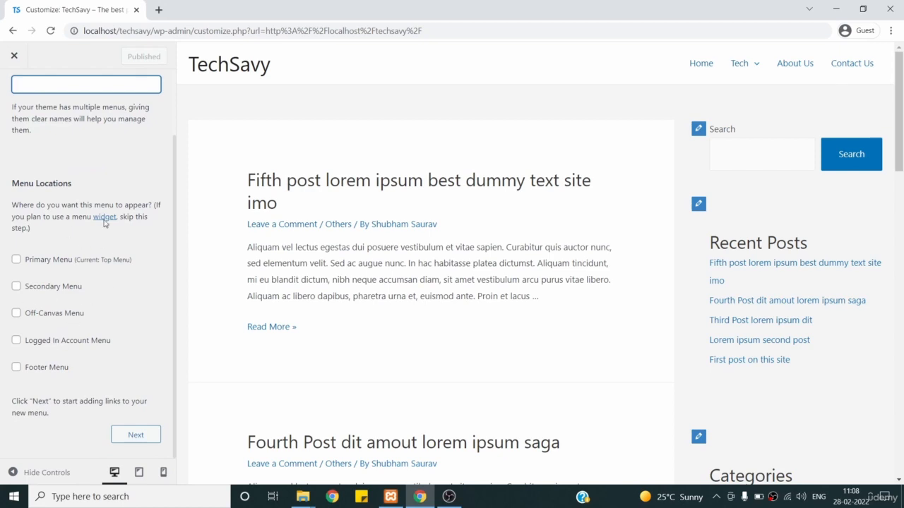
{"action": "scroll", "coordinate": [101, 225], "scroll_direction": "up", "scroll_amount": 2}
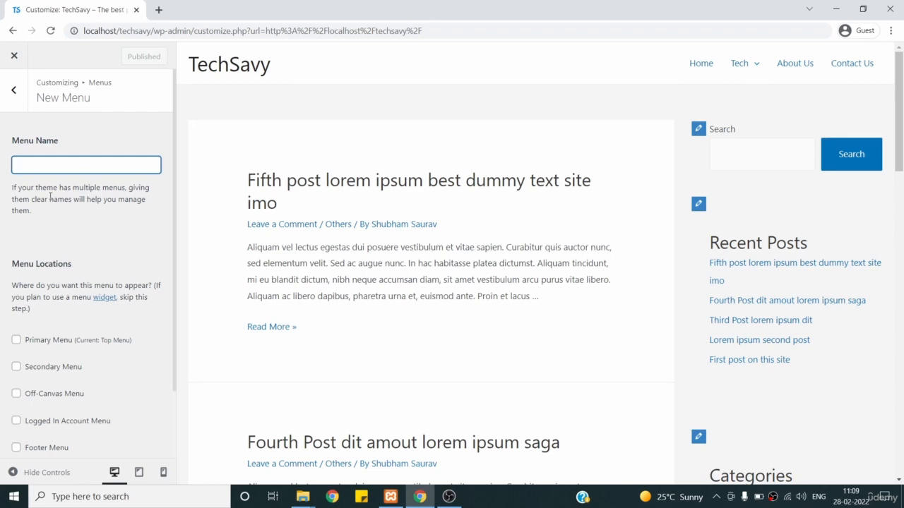
{"action": "scroll", "coordinate": [92, 257], "scroll_direction": "down", "scroll_amount": 1}
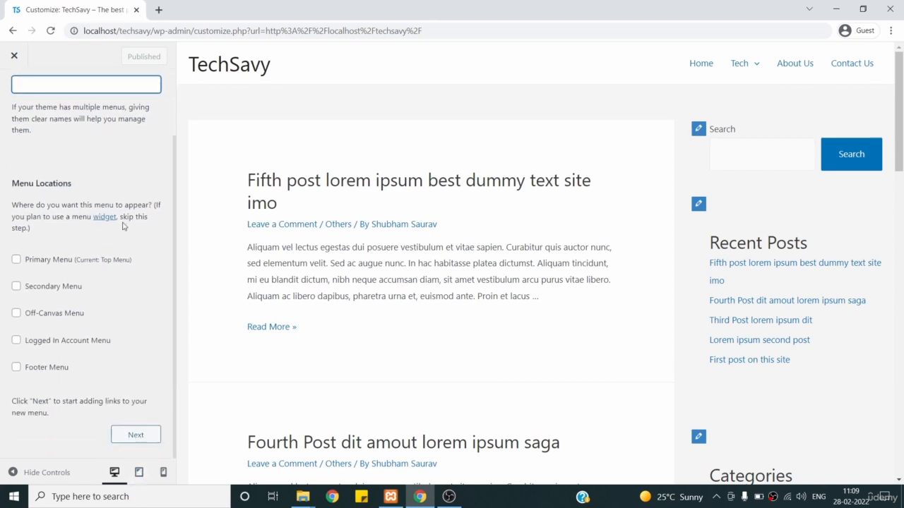
{"action": "scroll", "coordinate": [121, 216], "scroll_direction": "up", "scroll_amount": 1}
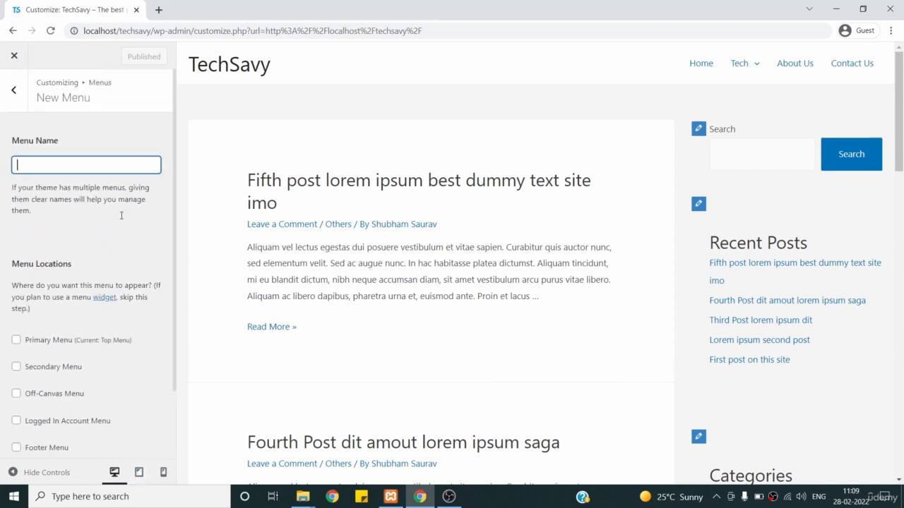
{"action": "left_click", "coordinate": [12, 92]}
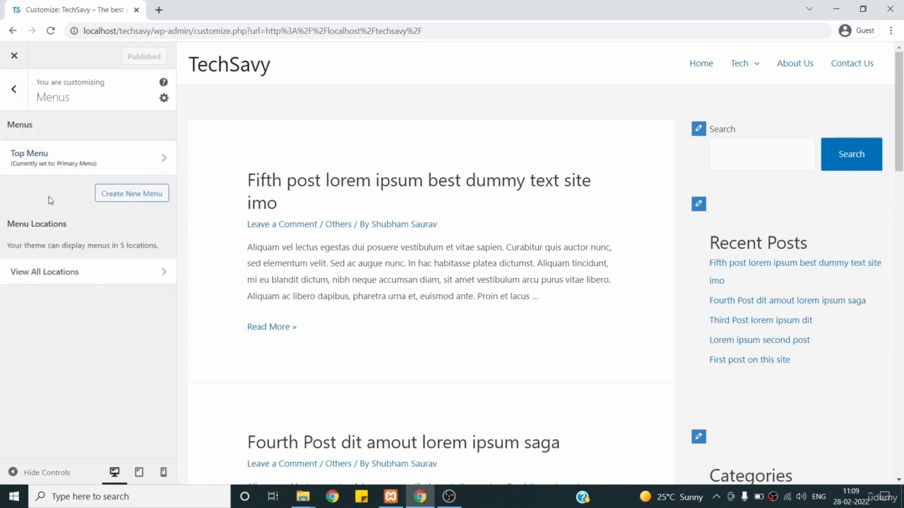
- Open Top Menu and inspect the settings of its Contact Us and About Us items
{"action": "left_click", "coordinate": [52, 161]}
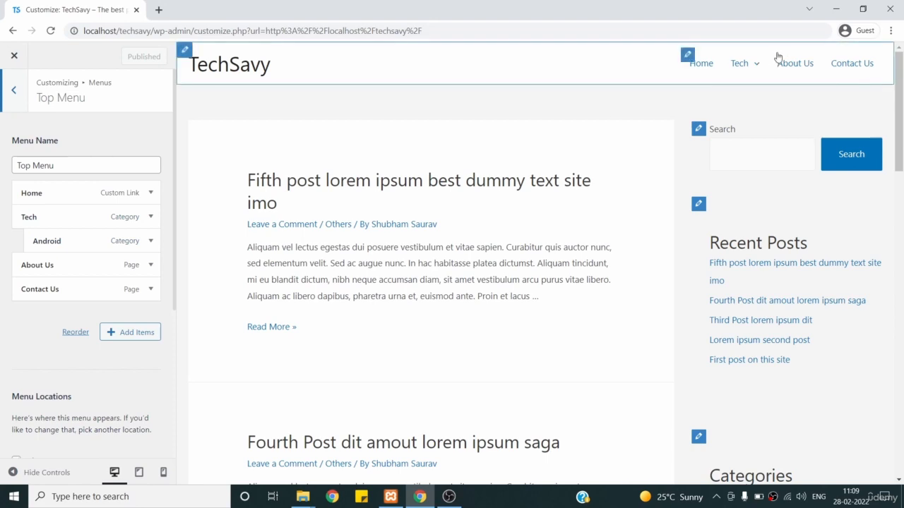
{"action": "mouse_move", "coordinate": [753, 63]}
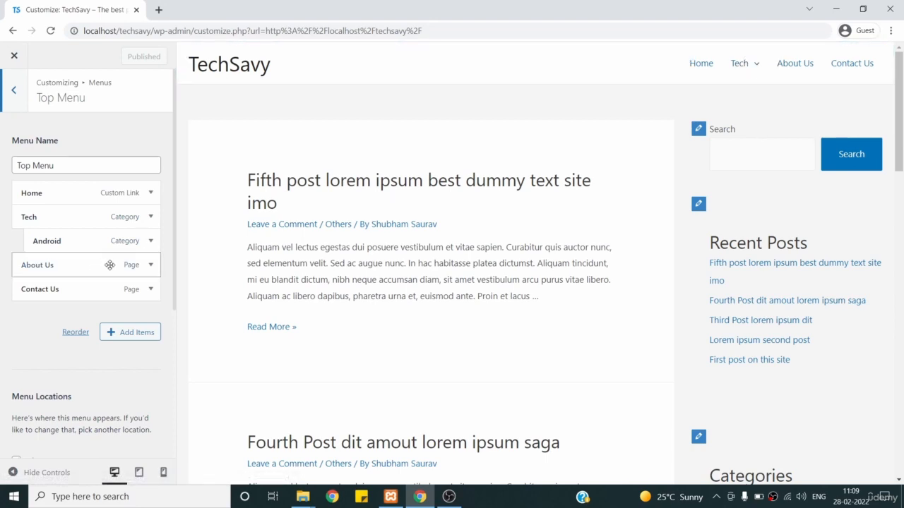
{"action": "left_click", "coordinate": [149, 289]}
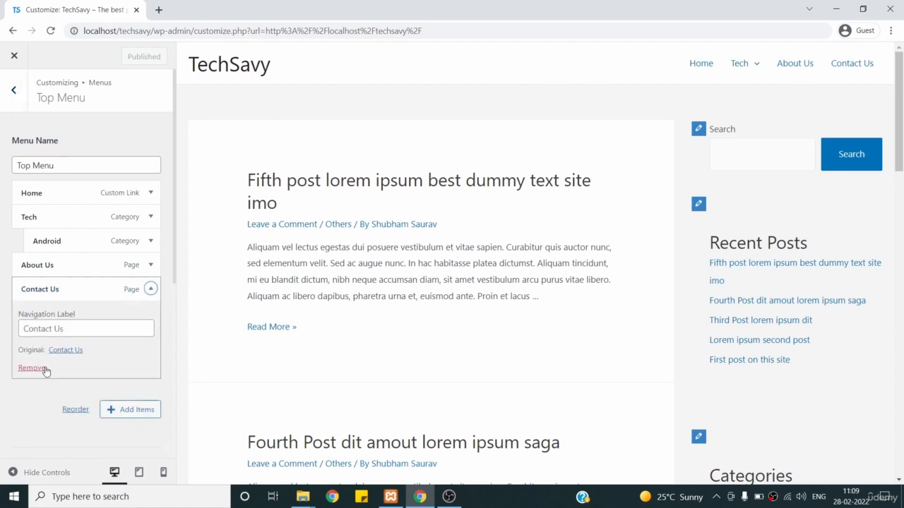
{"action": "left_click", "coordinate": [43, 329]}
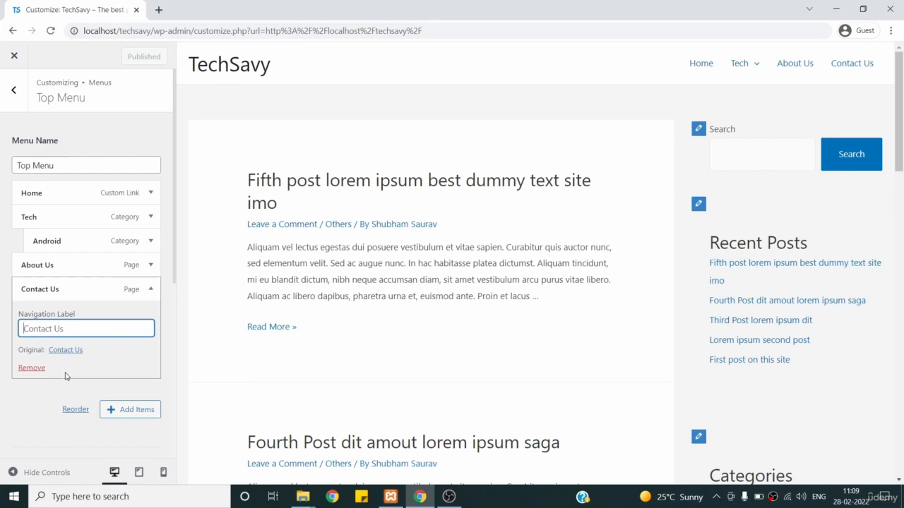
{"action": "left_click", "coordinate": [150, 265]}
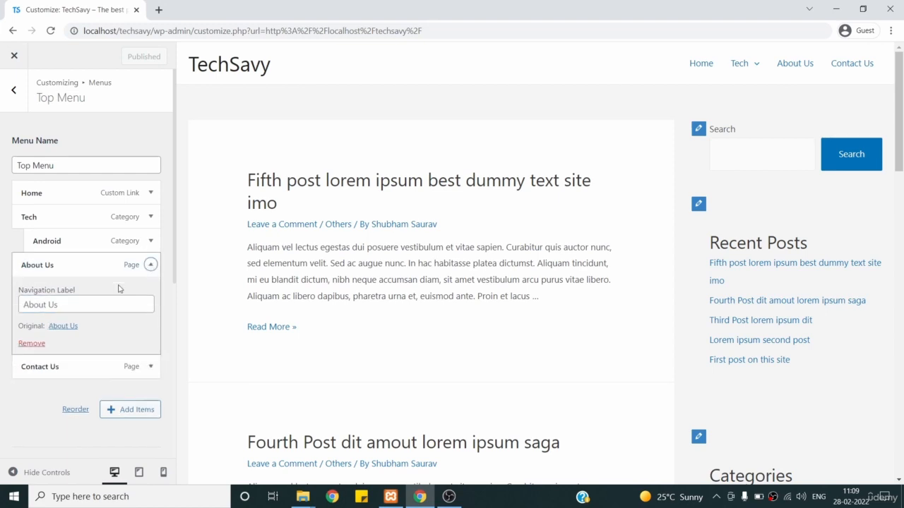
{"action": "left_click", "coordinate": [151, 266]}
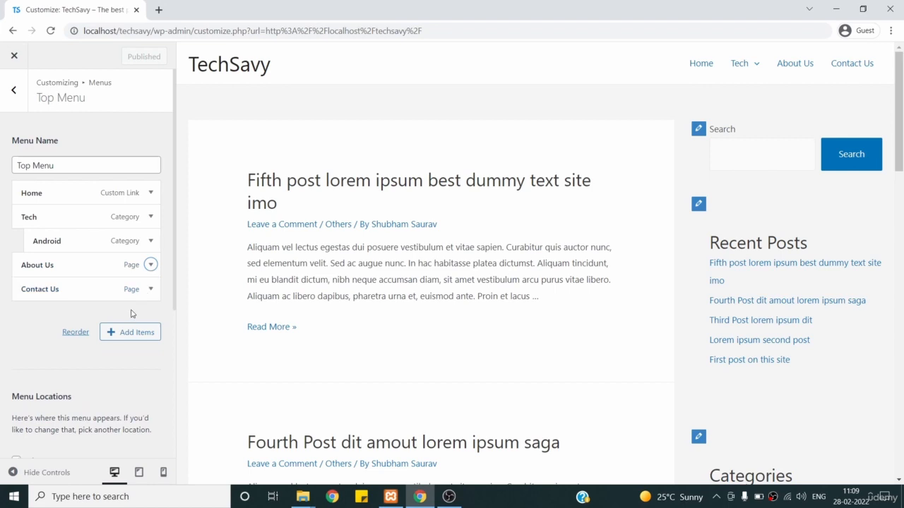
- Show the items available to add to Top Menu and review its menu locations and options, returning to the menus overview
{"action": "left_click", "coordinate": [127, 334]}
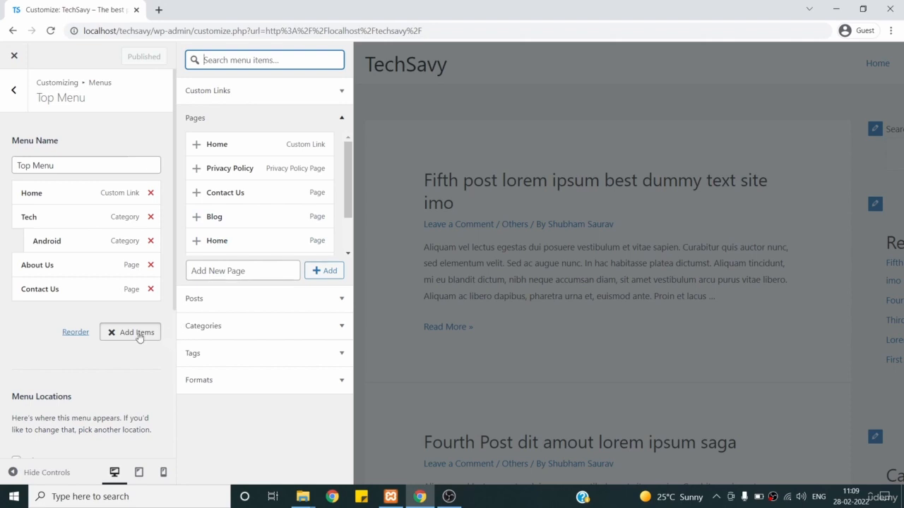
{"action": "scroll", "coordinate": [87, 351], "scroll_direction": "down", "scroll_amount": 2}
{"action": "scroll", "coordinate": [88, 351], "scroll_direction": "down", "scroll_amount": 1}
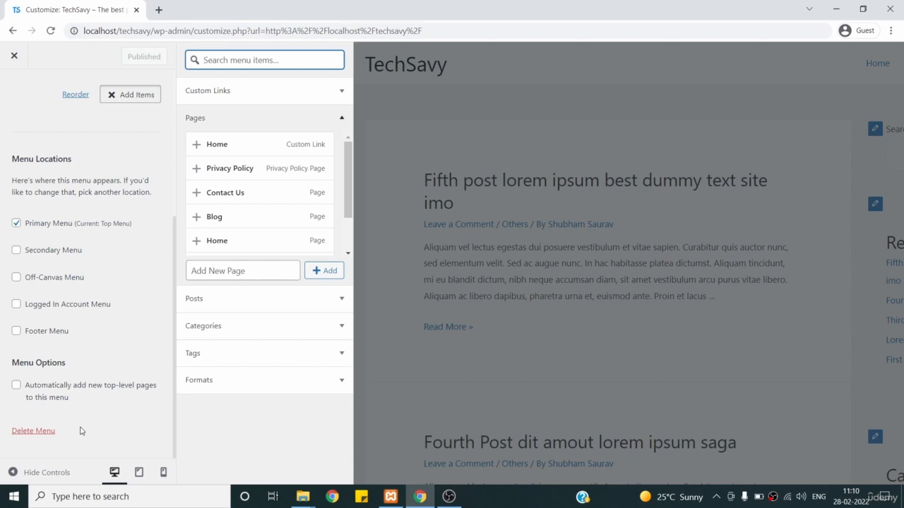
{"action": "scroll", "coordinate": [80, 430], "scroll_direction": "up", "scroll_amount": 4}
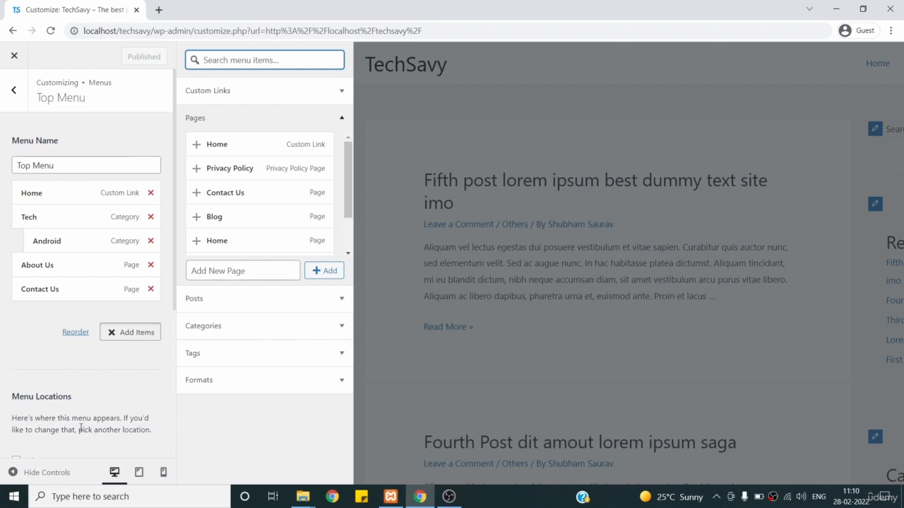
{"action": "scroll", "coordinate": [80, 428], "scroll_direction": "down", "scroll_amount": 1}
{"action": "scroll", "coordinate": [101, 358], "scroll_direction": "down", "scroll_amount": 2}
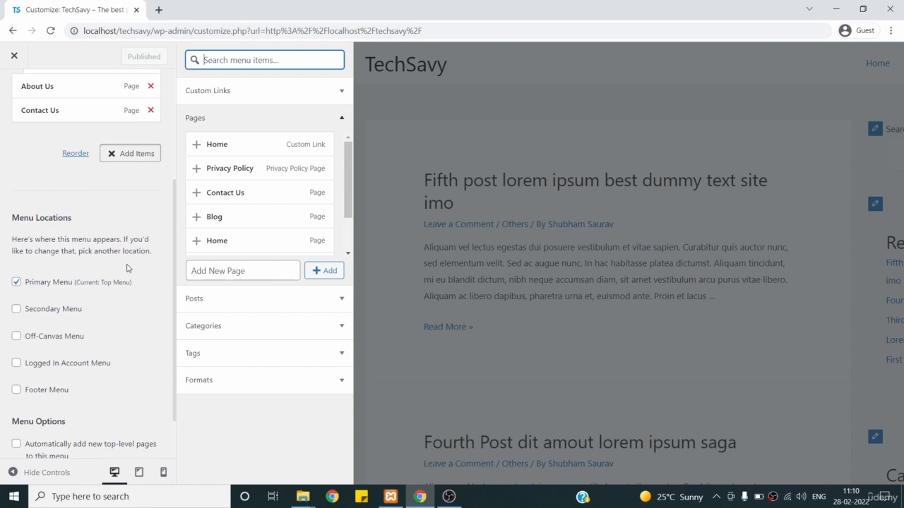
{"action": "scroll", "coordinate": [127, 268], "scroll_direction": "down", "scroll_amount": 1}
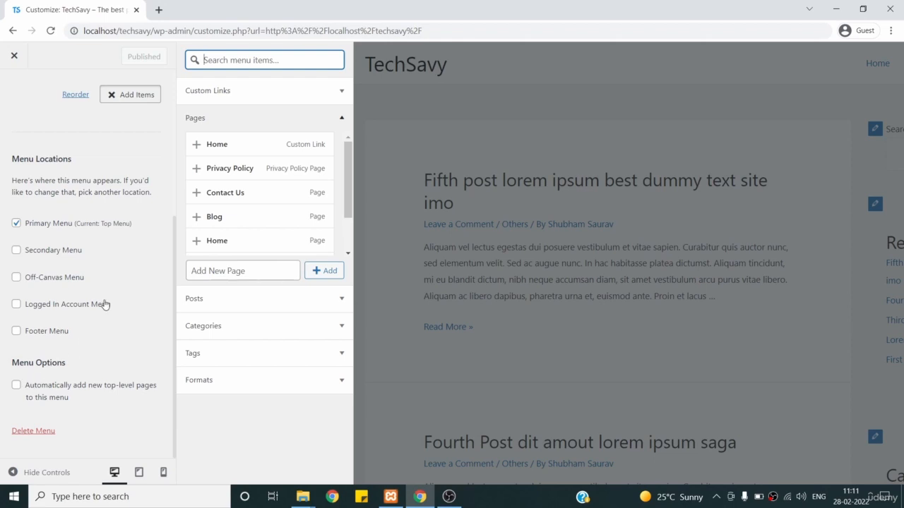
{"action": "scroll", "coordinate": [104, 304], "scroll_direction": "up", "scroll_amount": 5}
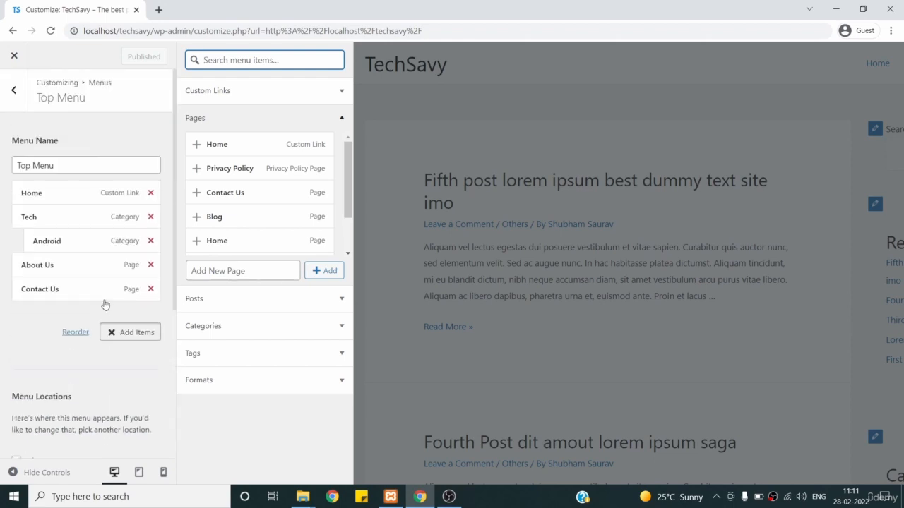
{"action": "left_click", "coordinate": [14, 90]}
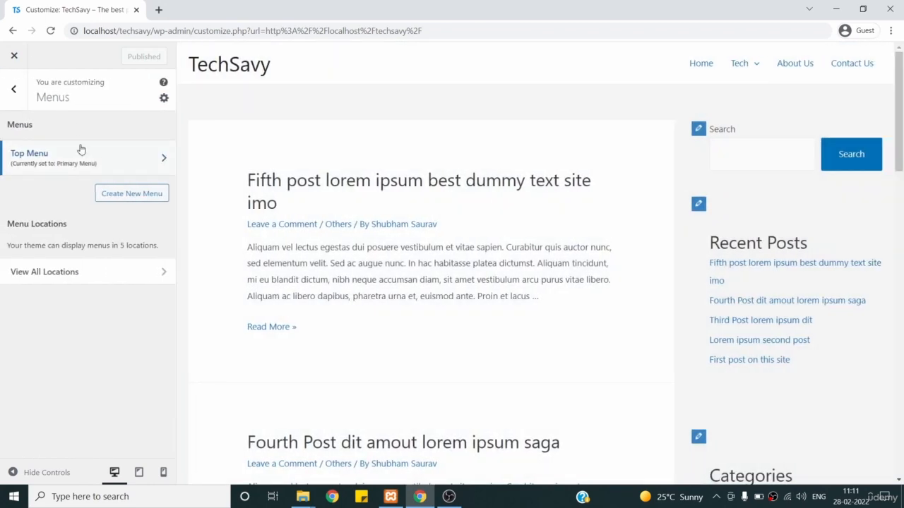
- Review all the theme's menu locations and check which menus can be assigned to the Secondary Menu location
{"action": "left_click_drag", "start_coordinate": [39, 128], "coordinate": [7, 124]}
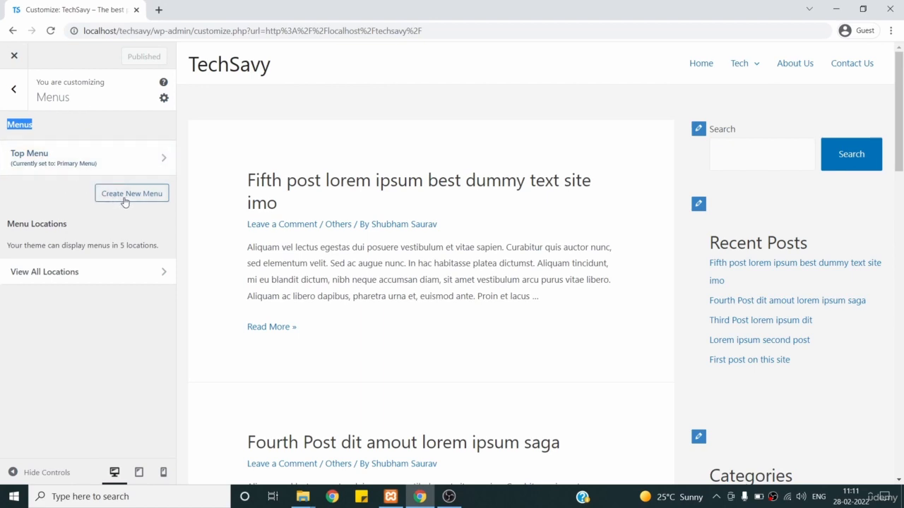
{"action": "left_click_drag", "start_coordinate": [77, 230], "coordinate": [3, 230]}
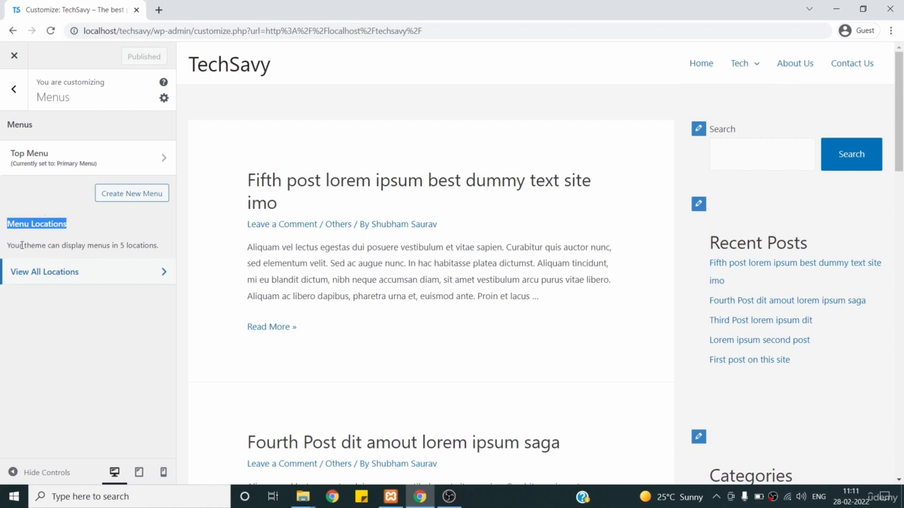
{"action": "left_click_drag", "start_coordinate": [49, 246], "coordinate": [7, 246]}
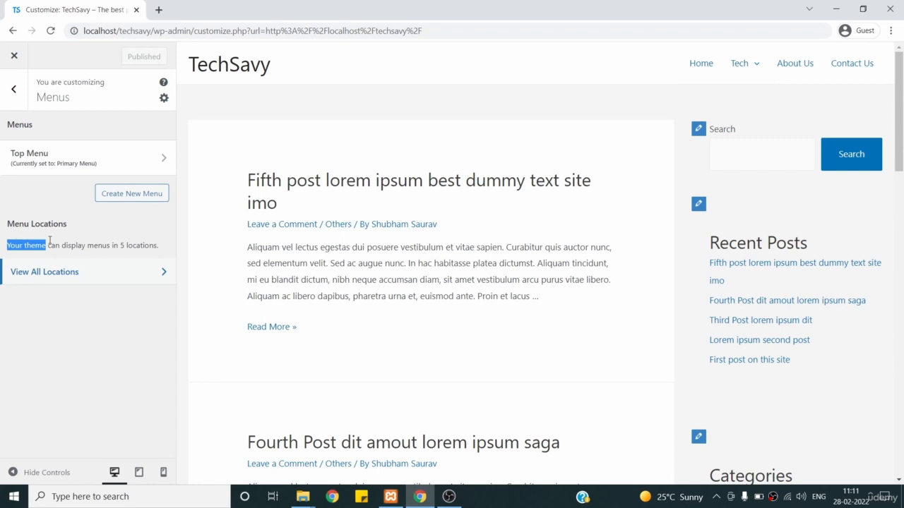
{"action": "left_click", "coordinate": [62, 272]}
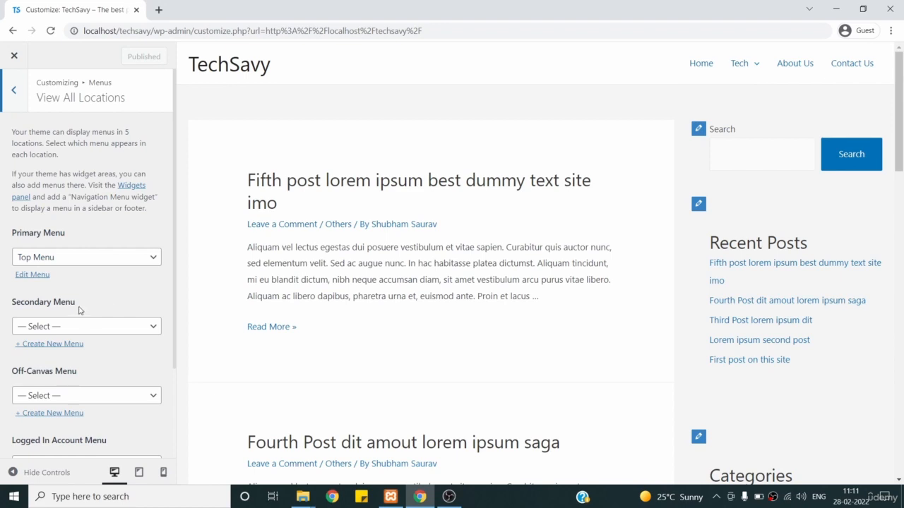
{"action": "scroll", "coordinate": [90, 377], "scroll_direction": "down", "scroll_amount": 1}
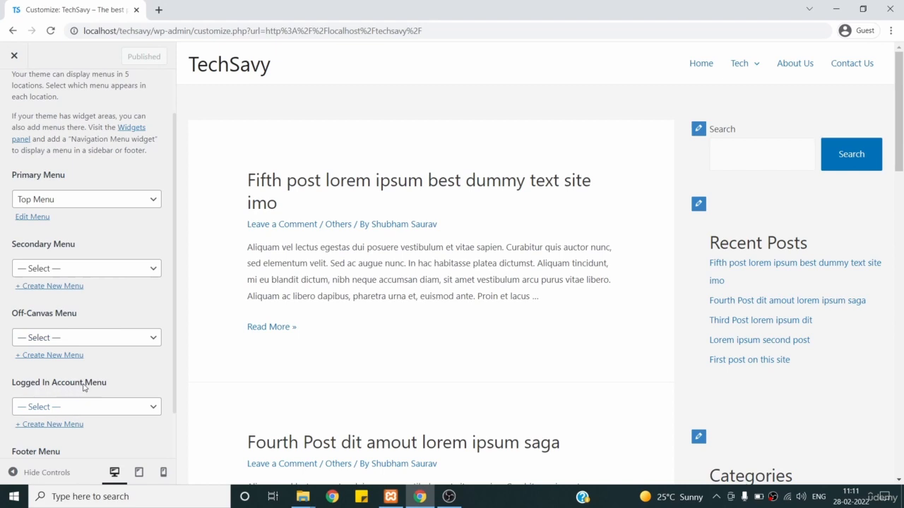
{"action": "scroll", "coordinate": [113, 381], "scroll_direction": "down", "scroll_amount": 1}
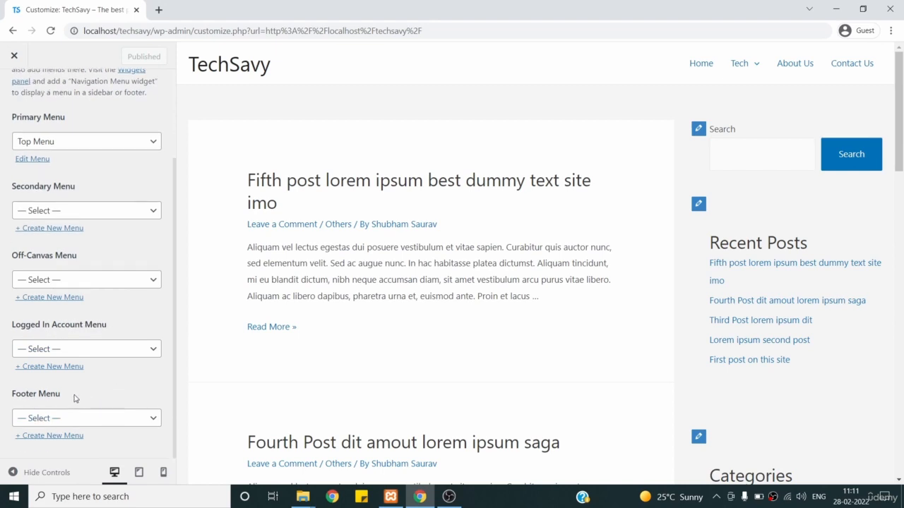
{"action": "scroll", "coordinate": [148, 297], "scroll_direction": "up", "scroll_amount": 2}
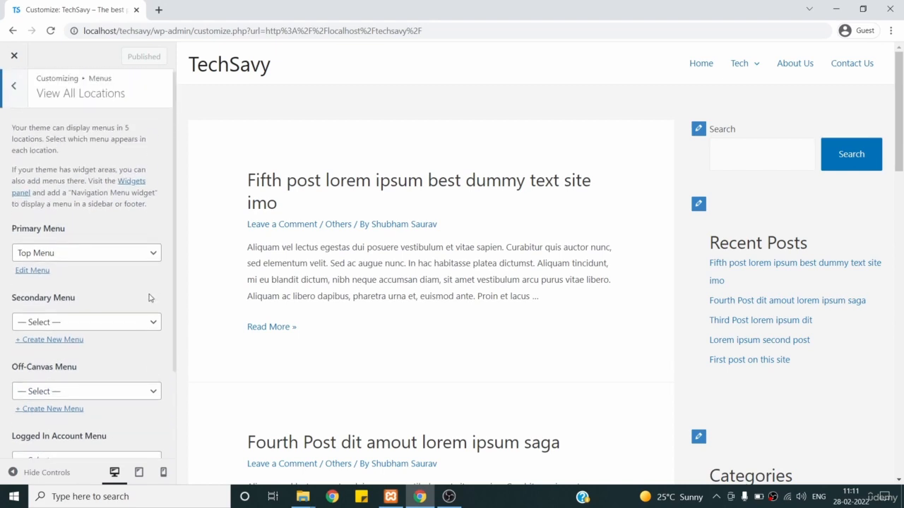
{"action": "left_click", "coordinate": [110, 332]}
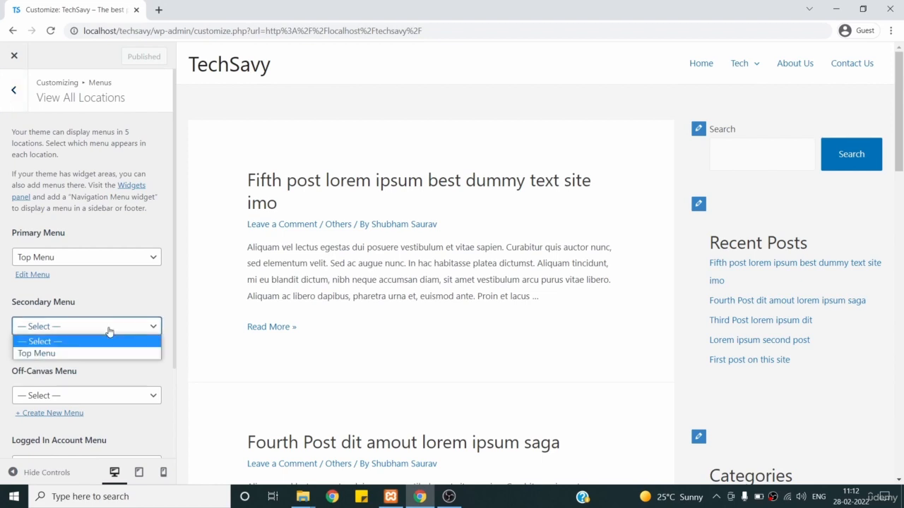
{"action": "left_click", "coordinate": [82, 367]}
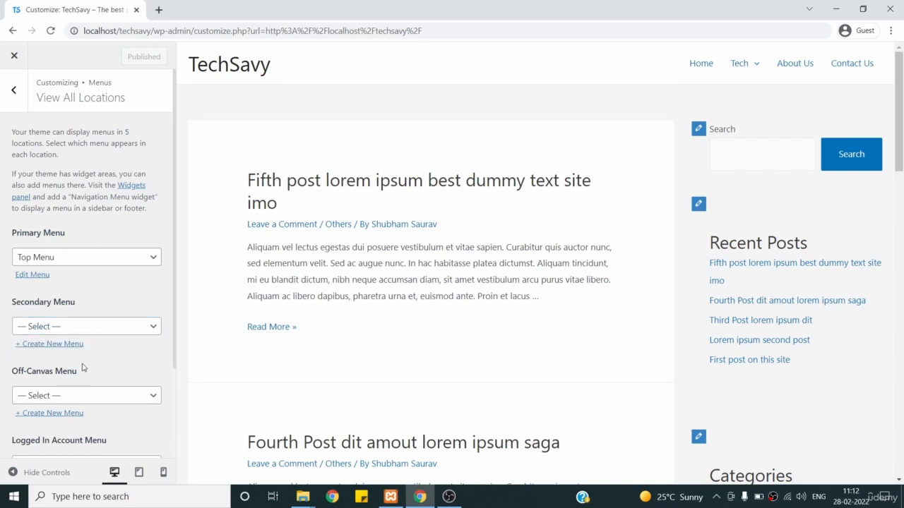
- Examine the new-menu form for the Secondary Menu location and return to the main Customizer options without creating a menu
{"action": "left_click", "coordinate": [53, 344]}
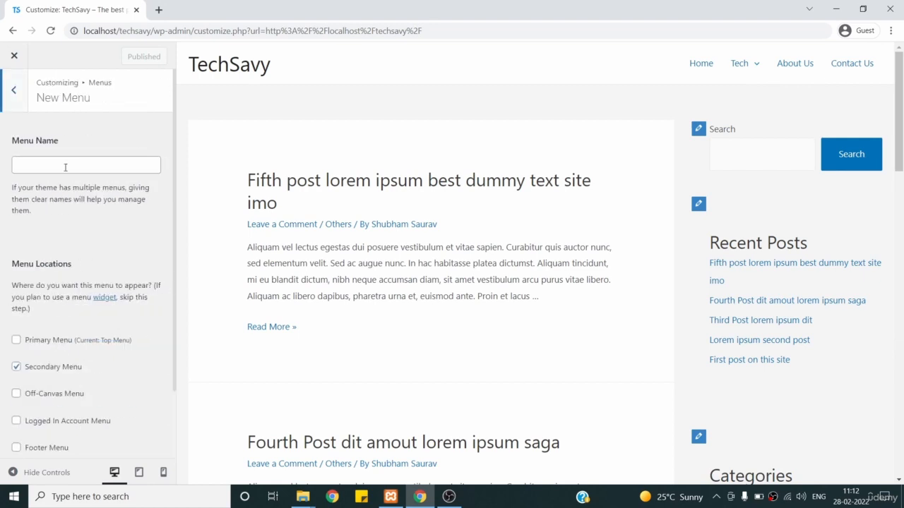
{"action": "left_click", "coordinate": [65, 167]}
{"action": "scroll", "coordinate": [113, 240], "scroll_direction": "down", "scroll_amount": 1}
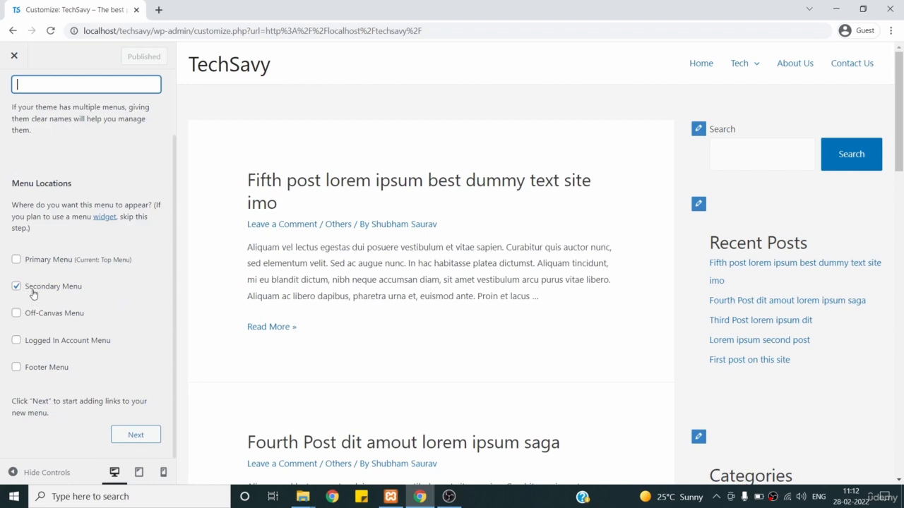
{"action": "scroll", "coordinate": [65, 290], "scroll_direction": "up", "scroll_amount": 1}
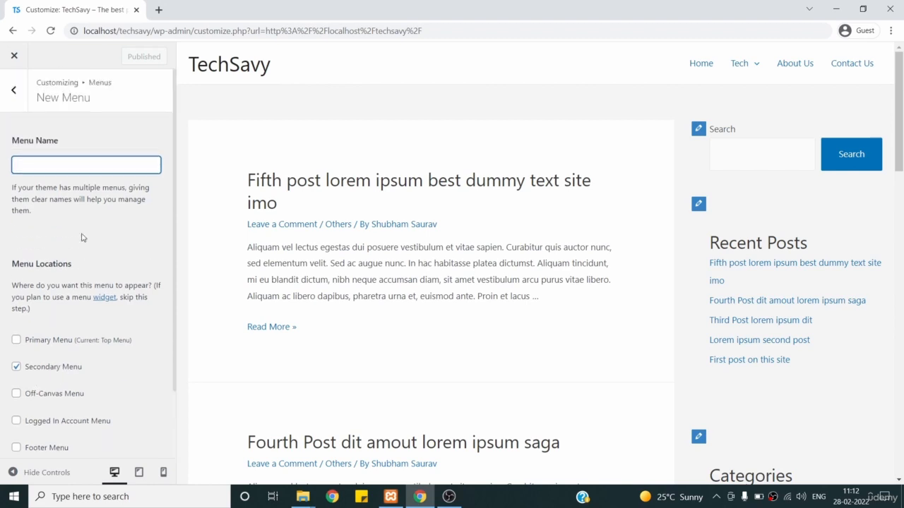
{"action": "left_click", "coordinate": [12, 94]}
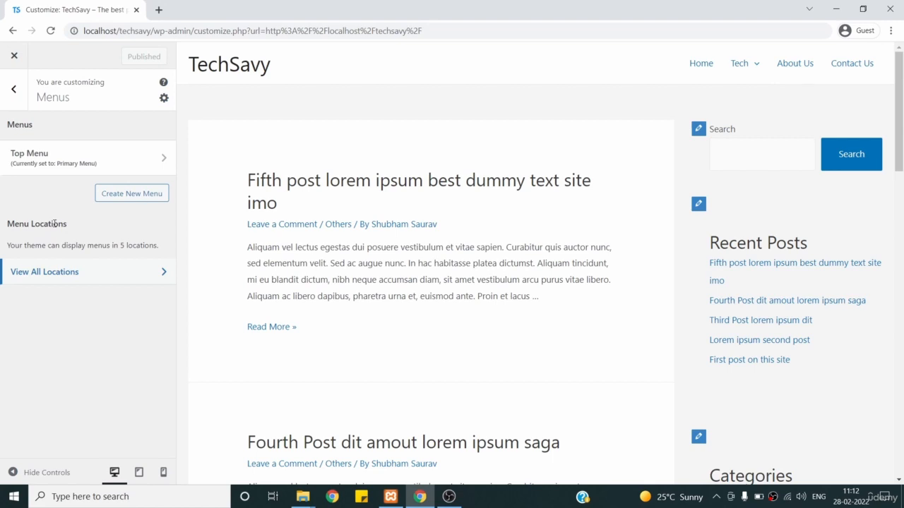
{"action": "left_click", "coordinate": [14, 89]}
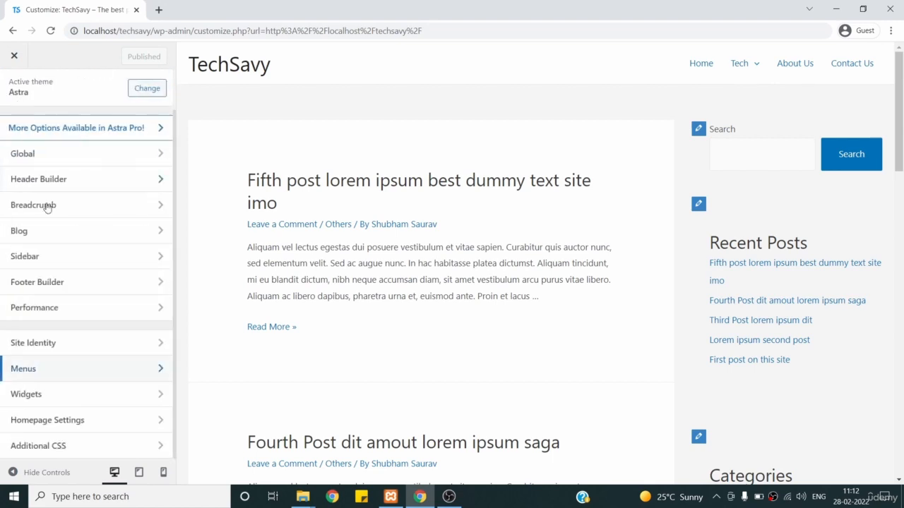
- Read the Widgets section's note on other widget areas and show the Search block's options in Main Sidebar
{"action": "left_click", "coordinate": [88, 403]}
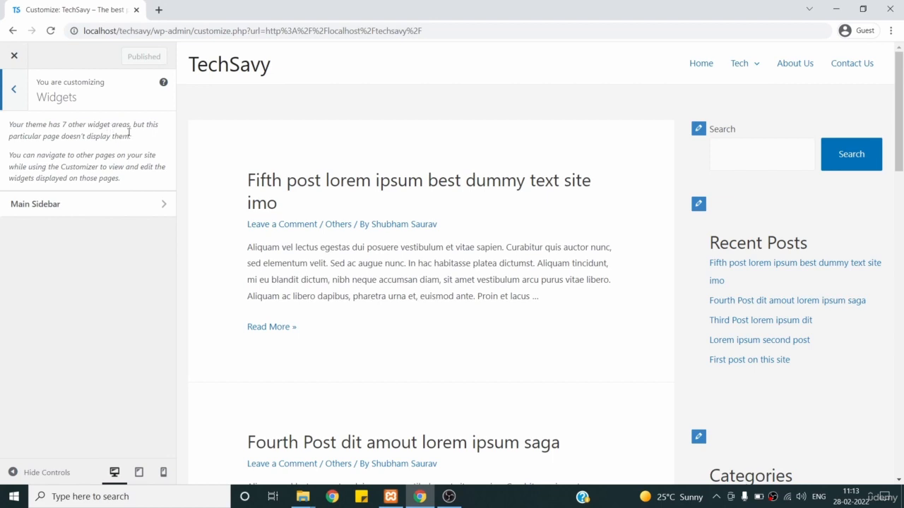
{"action": "left_click_drag", "start_coordinate": [138, 143], "coordinate": [9, 125]}
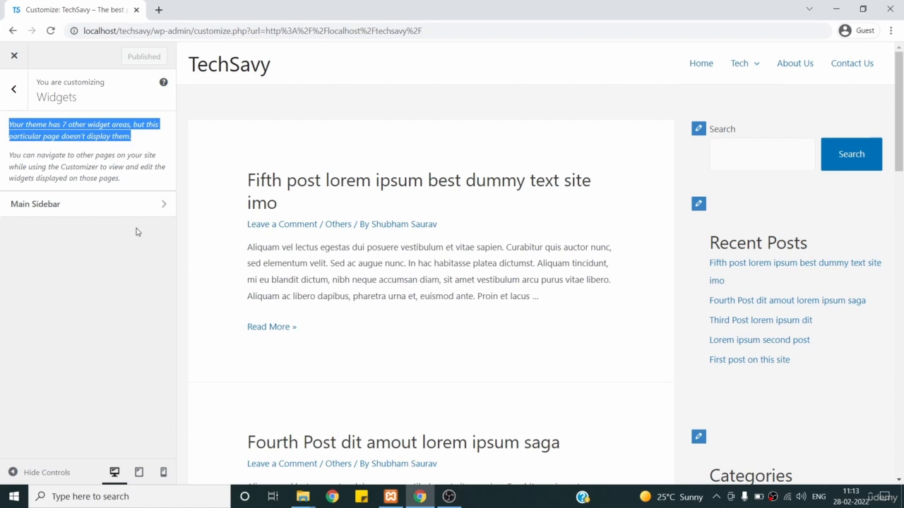
{"action": "left_click", "coordinate": [76, 209]}
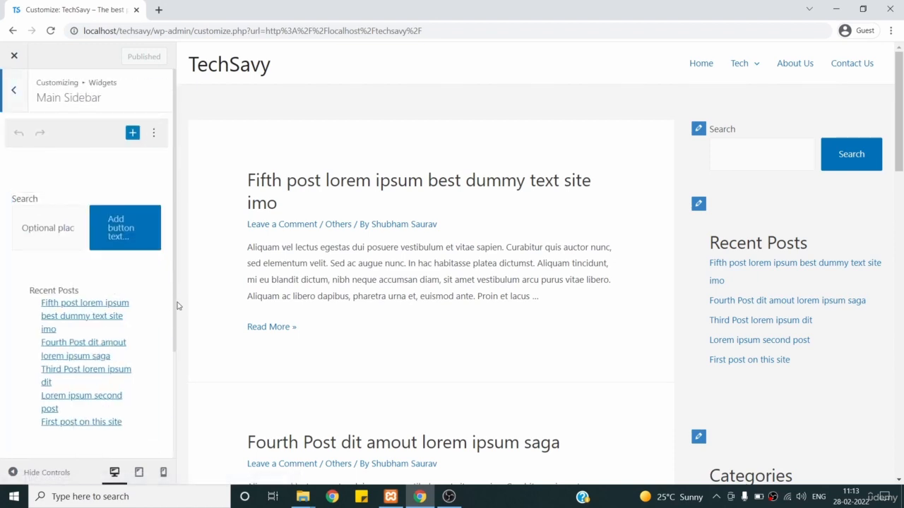
{"action": "left_click", "coordinate": [73, 228]}
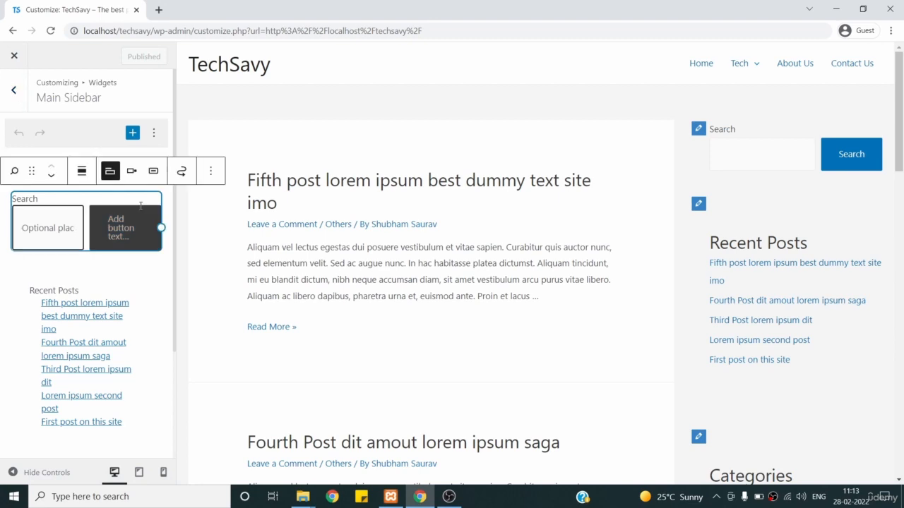
{"action": "left_click", "coordinate": [210, 173]}
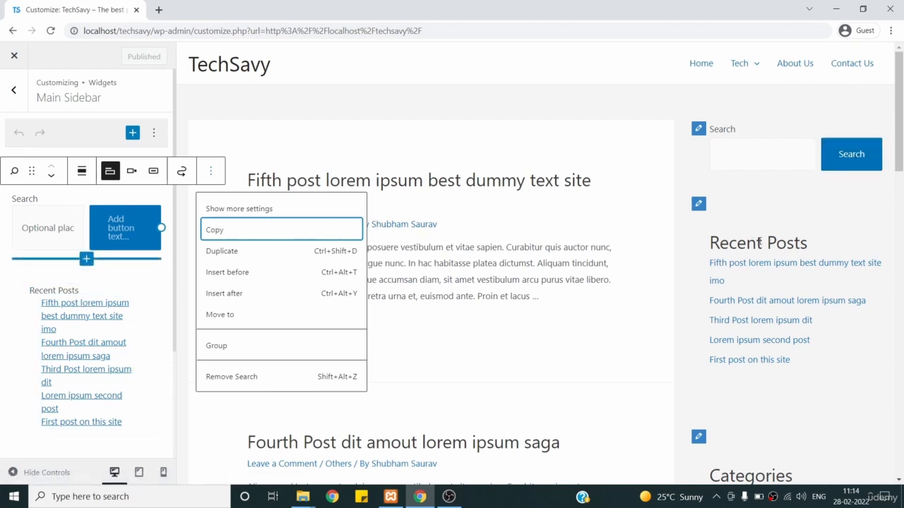
- Compare the Recent Posts and Categories blocks in Main Sidebar with the sidebar in the site preview
{"action": "scroll", "coordinate": [57, 388], "scroll_direction": "down", "scroll_amount": 1}
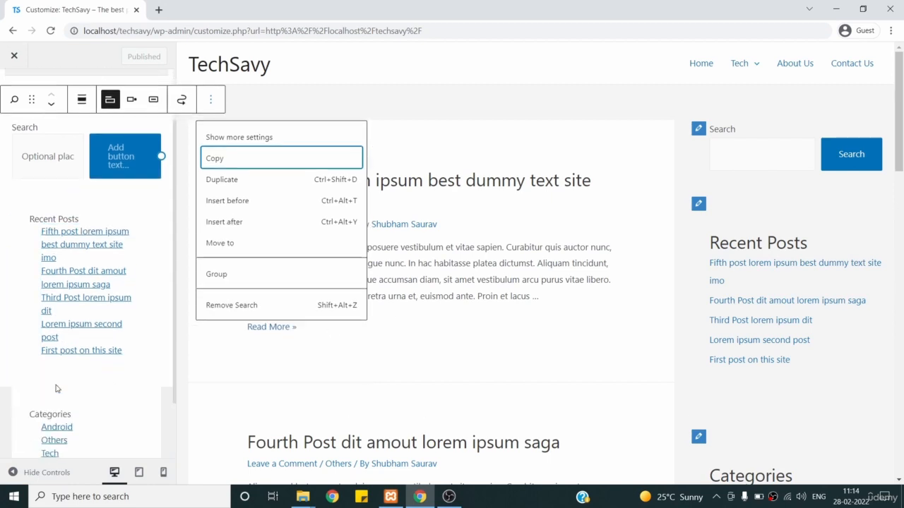
{"action": "scroll", "coordinate": [58, 388], "scroll_direction": "down", "scroll_amount": 1}
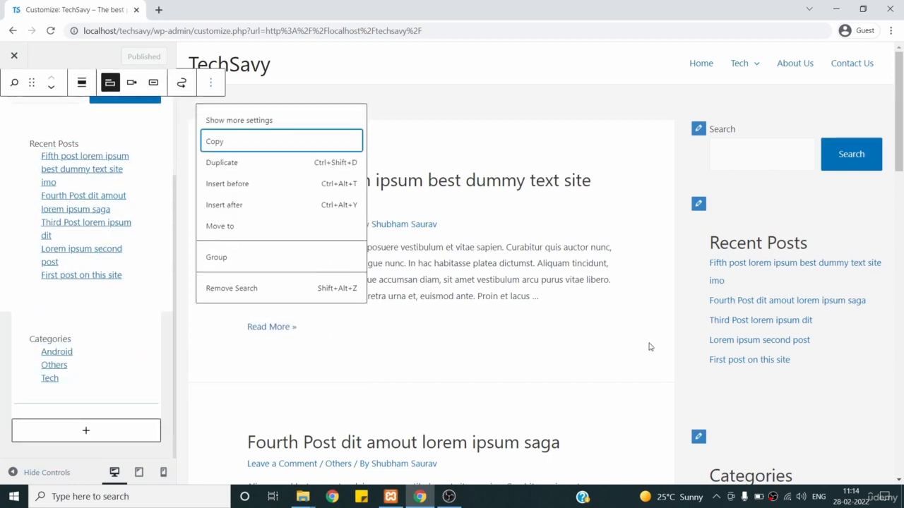
{"action": "scroll", "coordinate": [736, 375], "scroll_direction": "down", "scroll_amount": 3}
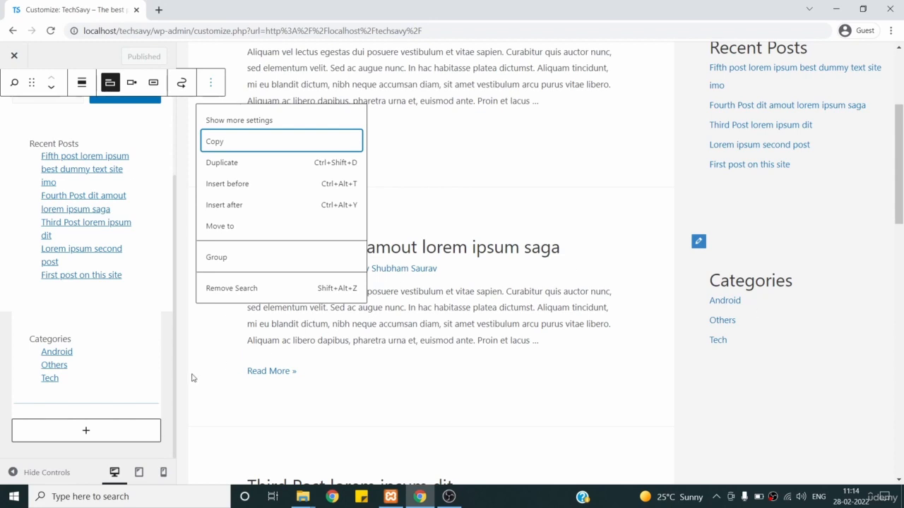
- Browse all blocks available for Main Sidebar, including the Widgets category, and return to the main Customizer options without adding any
{"action": "left_click", "coordinate": [88, 432]}
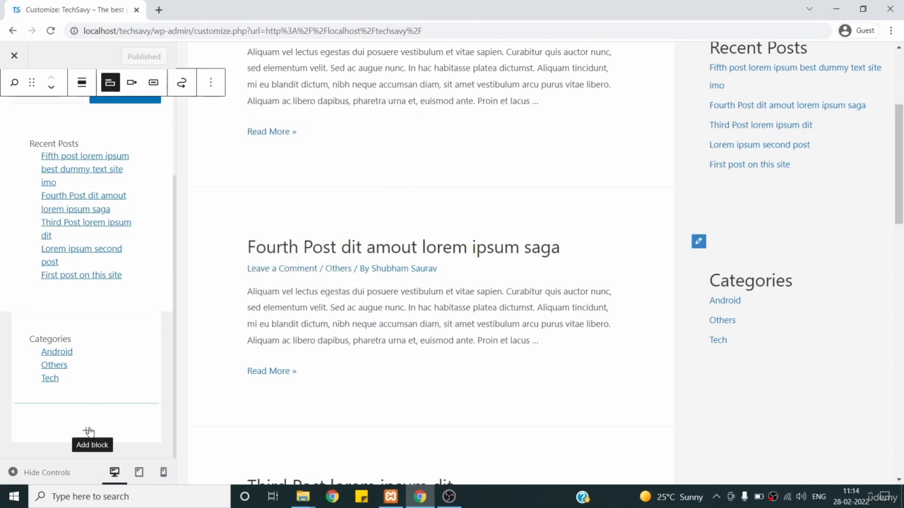
{"action": "left_click", "coordinate": [88, 431]}
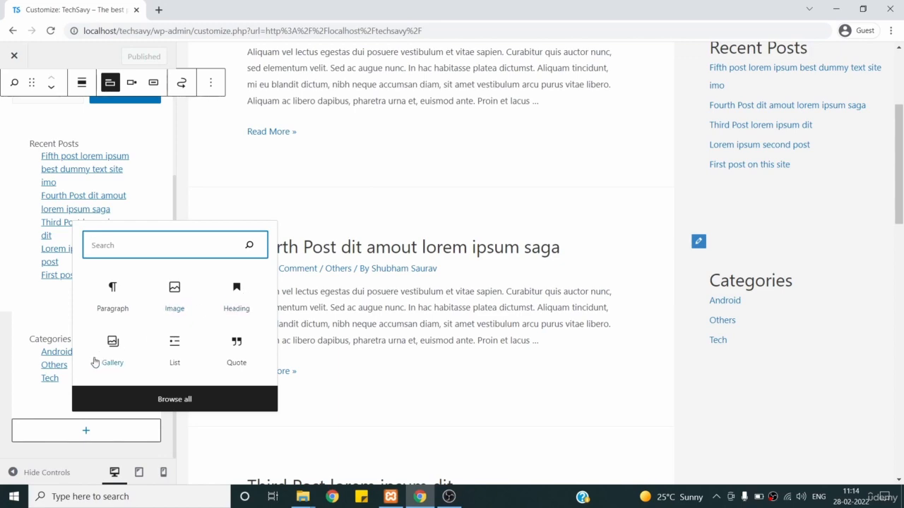
{"action": "left_click", "coordinate": [196, 401]}
{"action": "scroll", "coordinate": [279, 329], "scroll_direction": "down", "scroll_amount": 7}
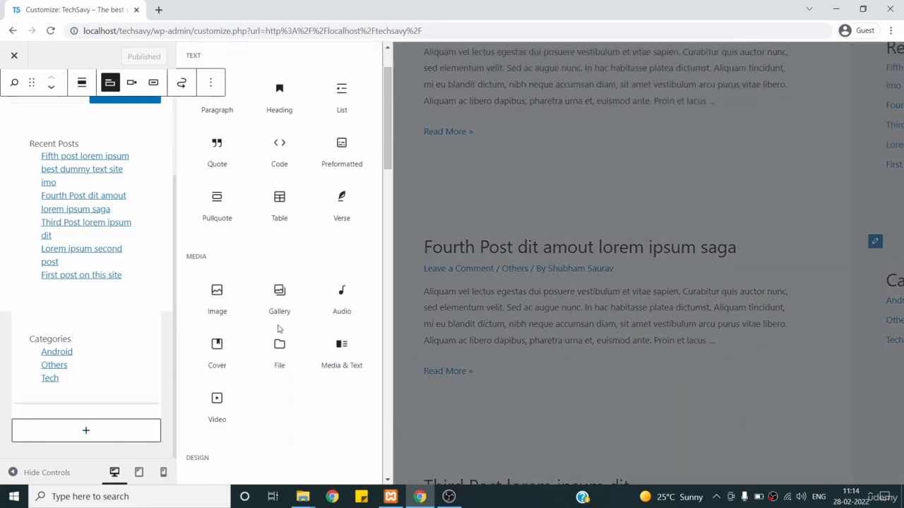
{"action": "scroll", "coordinate": [279, 329], "scroll_direction": "down", "scroll_amount": 1}
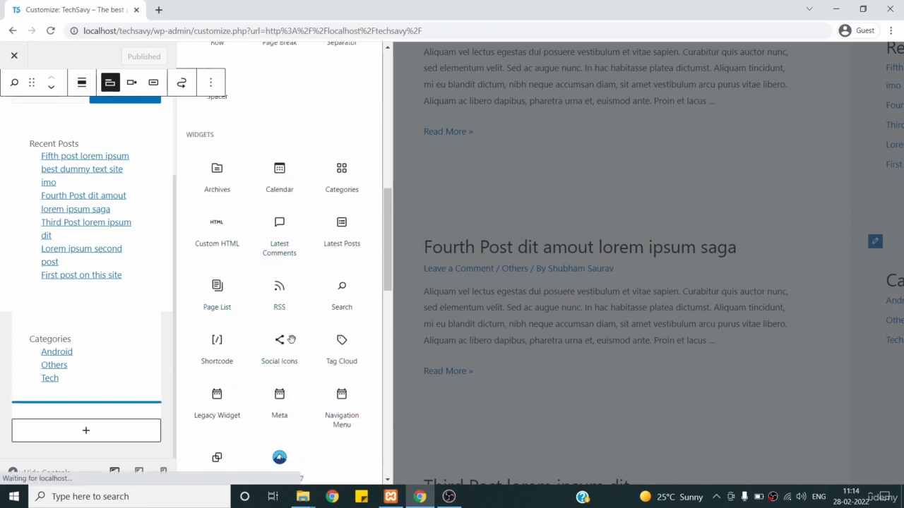
{"action": "left_click", "coordinate": [503, 274]}
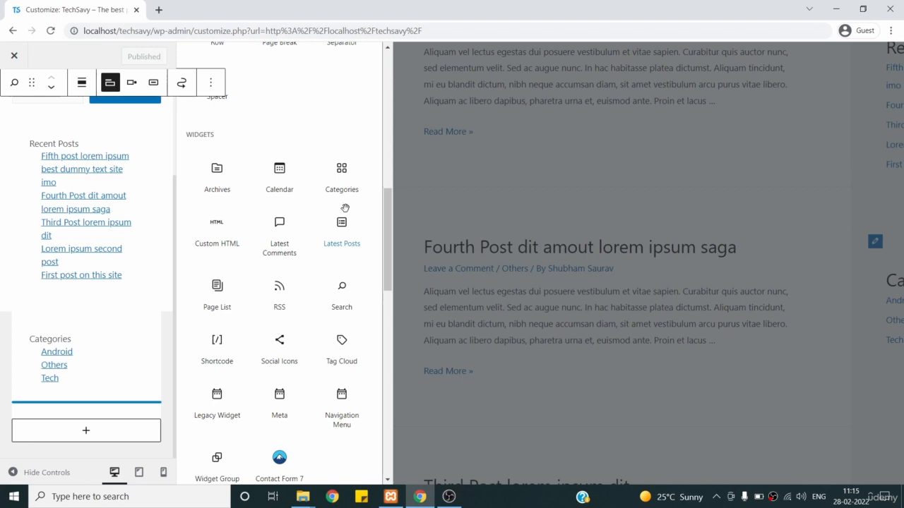
{"action": "scroll", "coordinate": [344, 209], "scroll_direction": "up", "scroll_amount": 10}
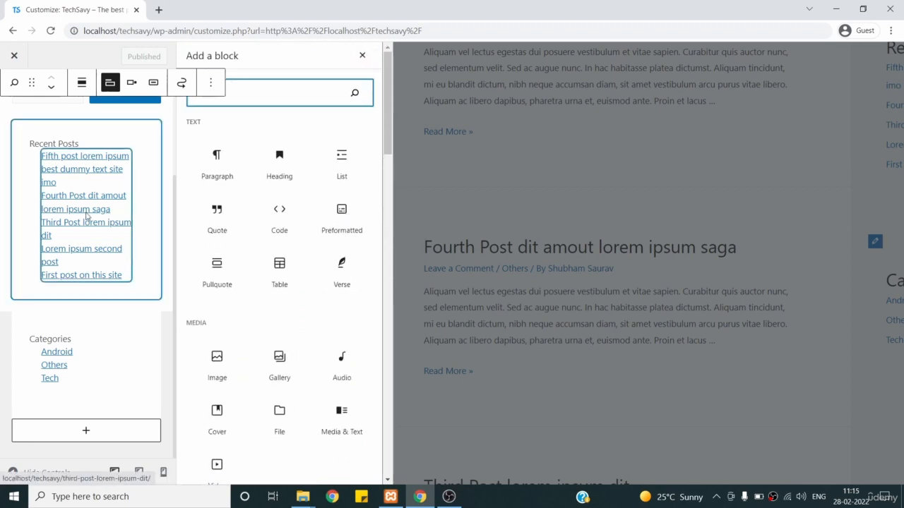
{"action": "scroll", "coordinate": [30, 103], "scroll_direction": "up", "scroll_amount": 3}
{"action": "left_click", "coordinate": [14, 89]}
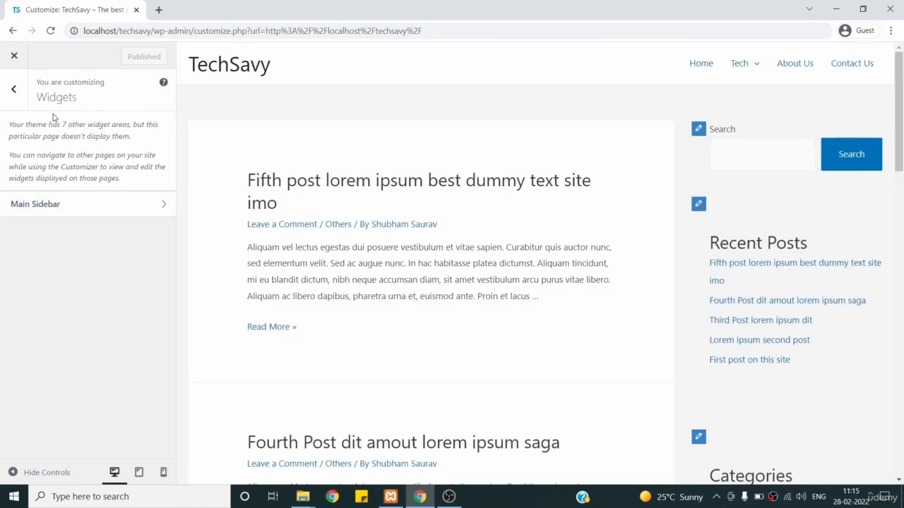
{"action": "left_click", "coordinate": [14, 90]}
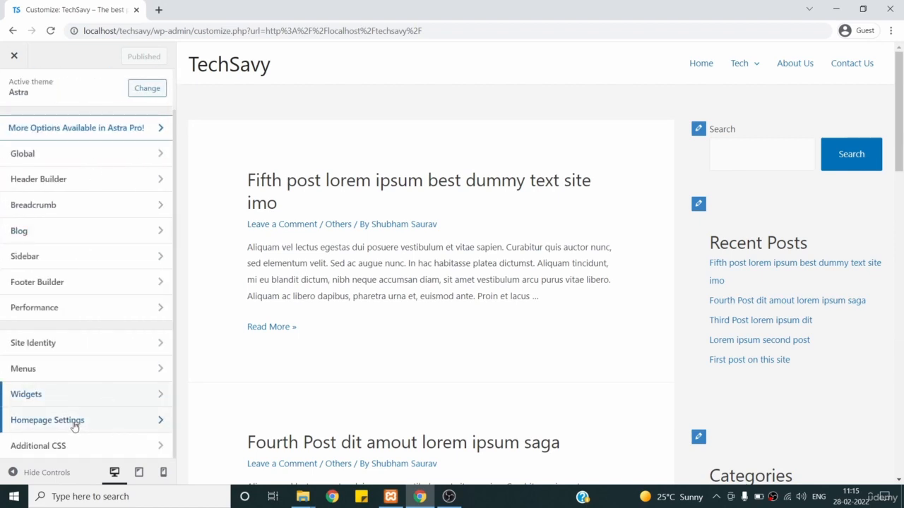
- Open Homepage Settings and review the homepage display options alongside the latest posts in the site preview
{"action": "left_click", "coordinate": [76, 427]}
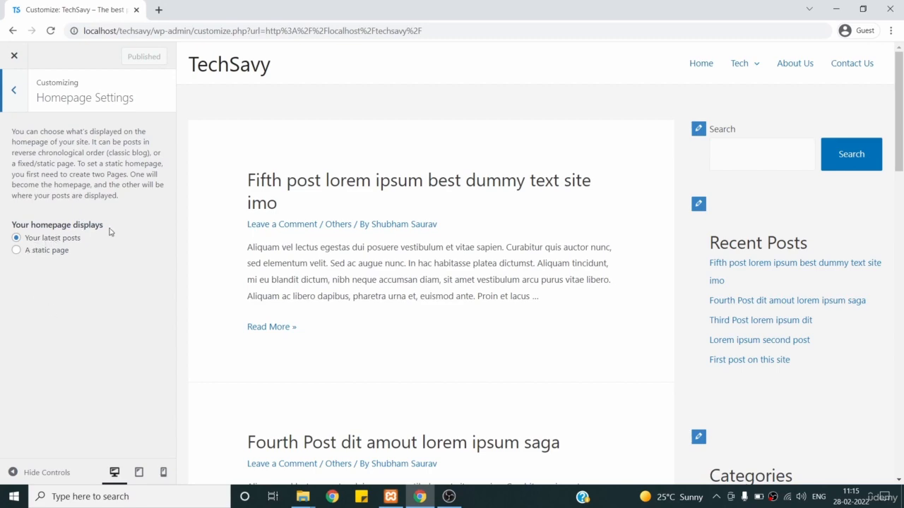
{"action": "scroll", "coordinate": [404, 258], "scroll_direction": "down", "scroll_amount": 8}
{"action": "scroll", "coordinate": [408, 261], "scroll_direction": "up", "scroll_amount": 7}
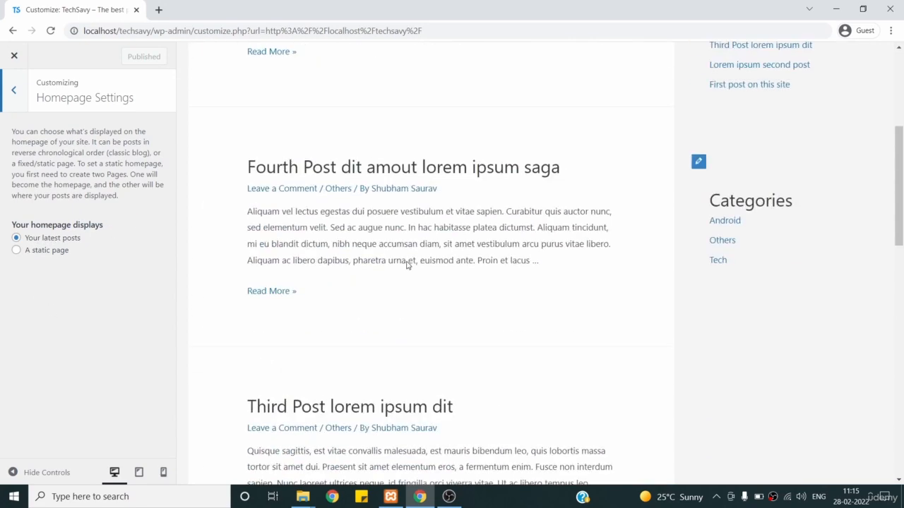
{"action": "scroll", "coordinate": [407, 266], "scroll_direction": "up", "scroll_amount": 1}
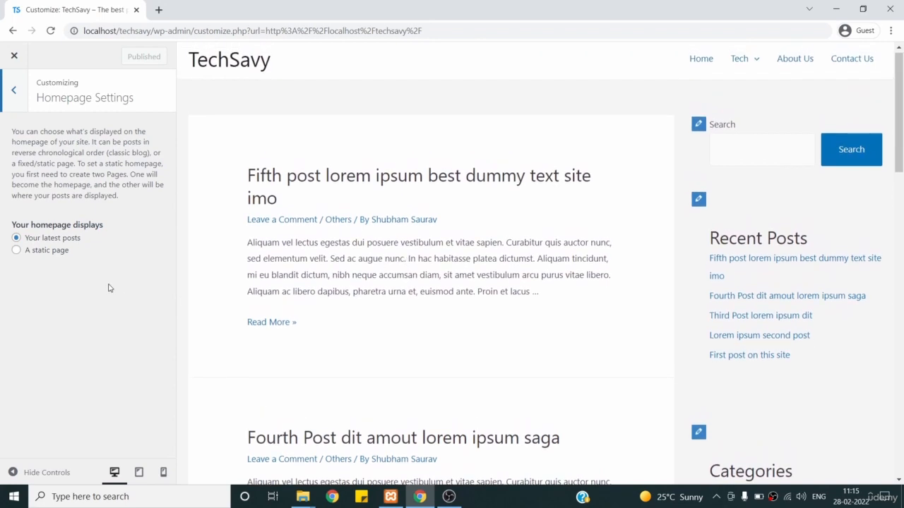
- Check the pages offered for Homepage and Posts page under the static page option, restoring Your latest posts before leaving Homepage Settings
{"action": "left_click", "coordinate": [17, 252]}
{"action": "left_click", "coordinate": [83, 309]}
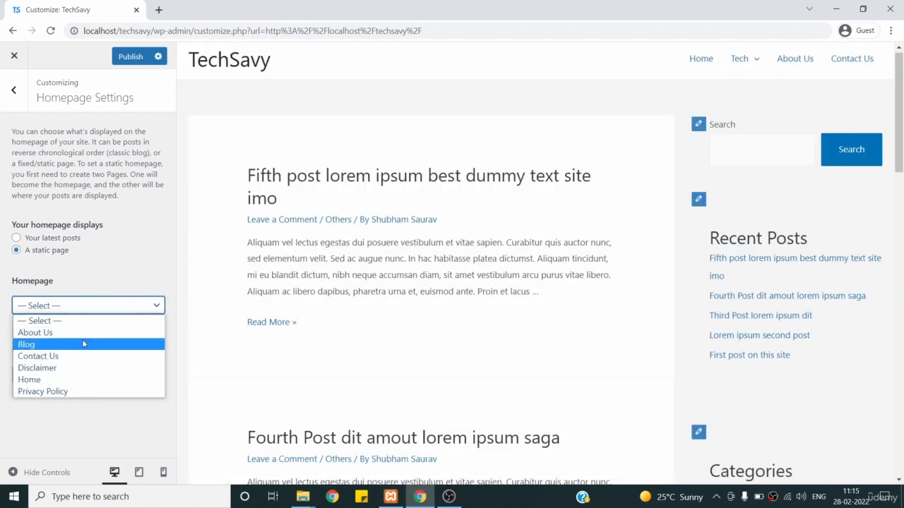
{"action": "left_click", "coordinate": [158, 219]}
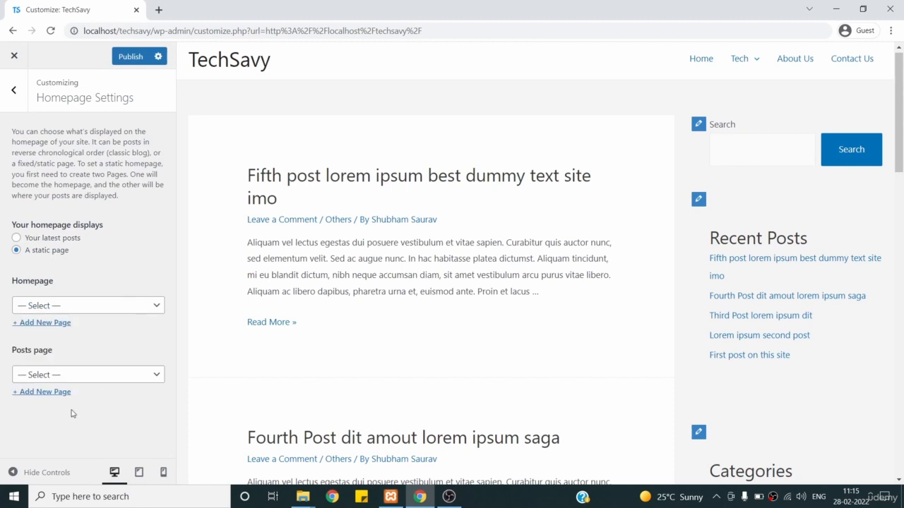
{"action": "left_click", "coordinate": [79, 380]}
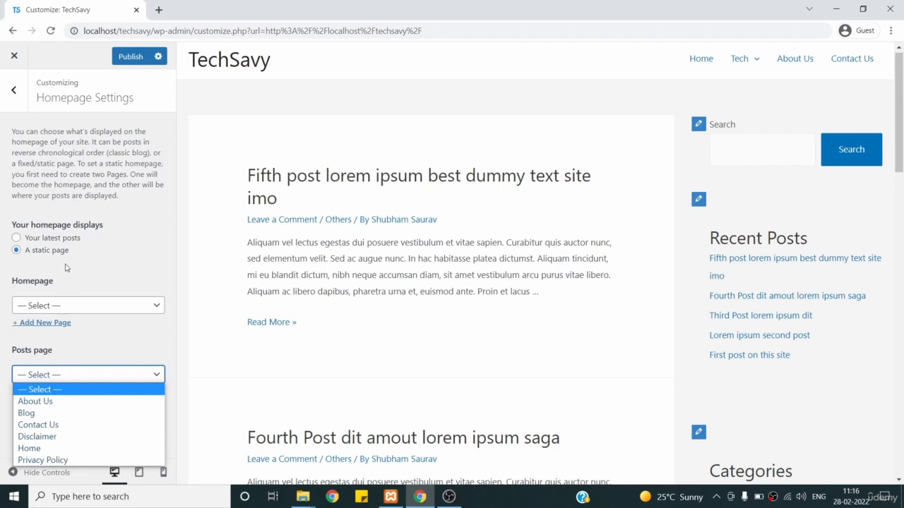
{"action": "left_click", "coordinate": [18, 241]}
{"action": "left_click", "coordinate": [17, 240]}
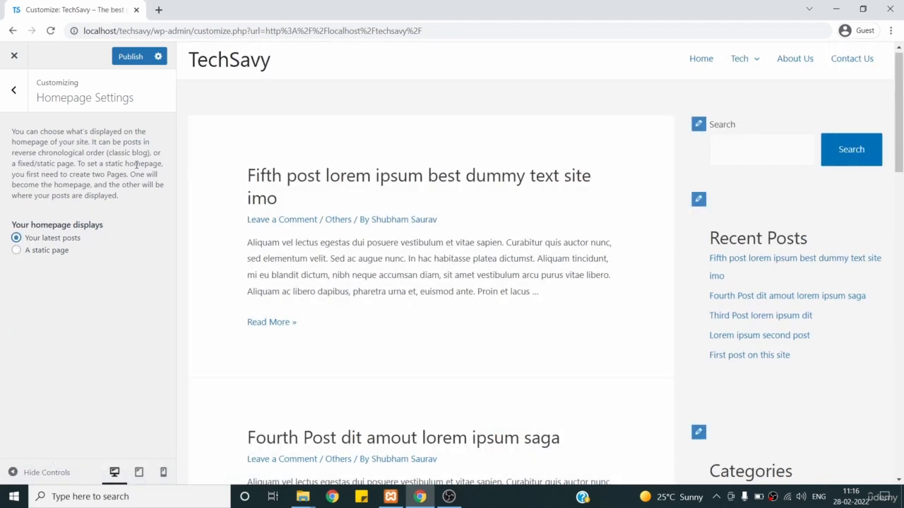
{"action": "left_click", "coordinate": [14, 90]}
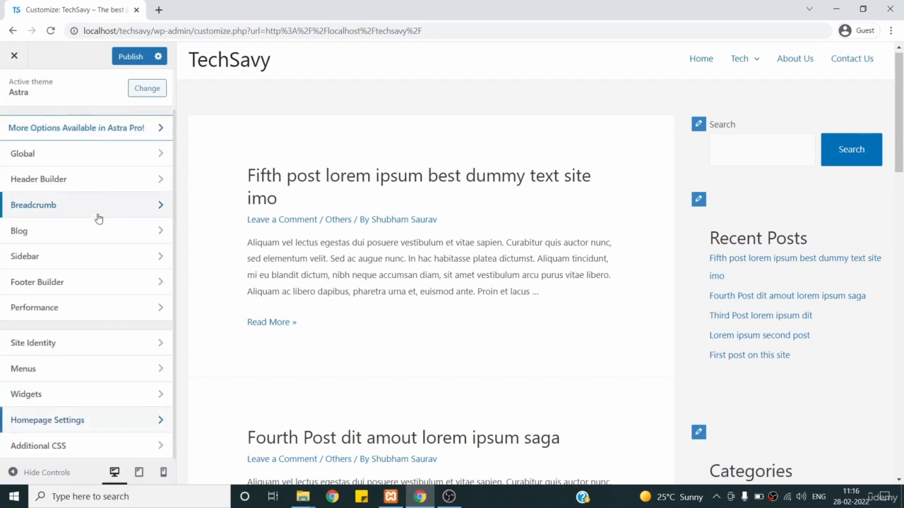
- Examine the Additional CSS instructions and code editor, returning to the main Customizer options without adding any code
{"action": "left_click", "coordinate": [70, 447]}
{"action": "scroll", "coordinate": [115, 397], "scroll_direction": "down", "scroll_amount": 1}
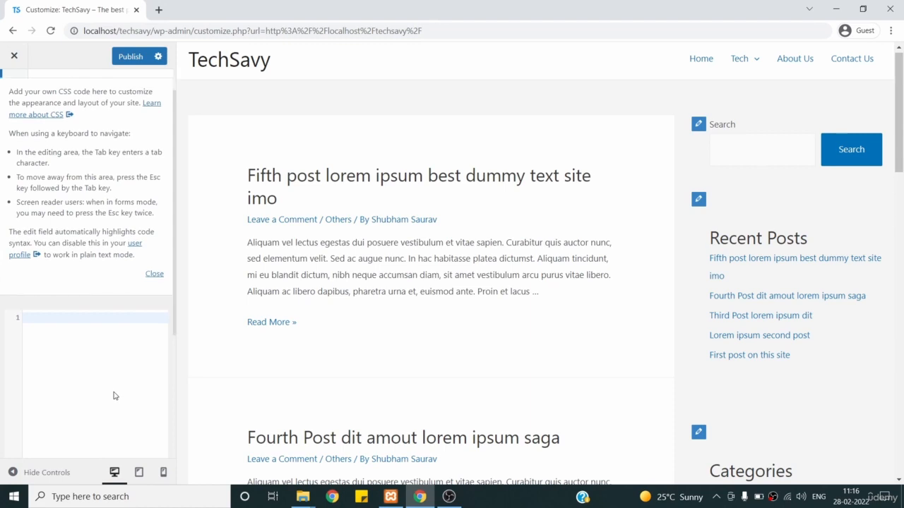
{"action": "scroll", "coordinate": [115, 396], "scroll_direction": "up", "scroll_amount": 1}
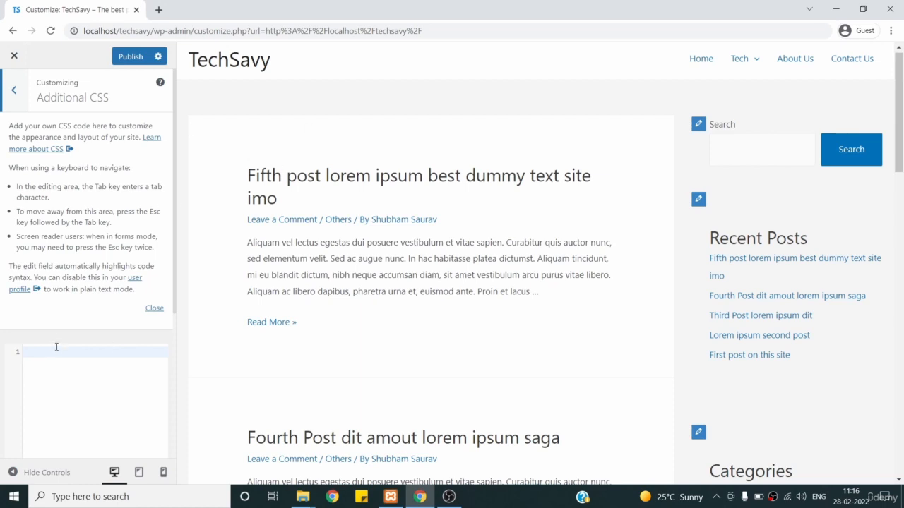
{"action": "left_click", "coordinate": [84, 372]}
{"action": "left_click", "coordinate": [12, 94]}
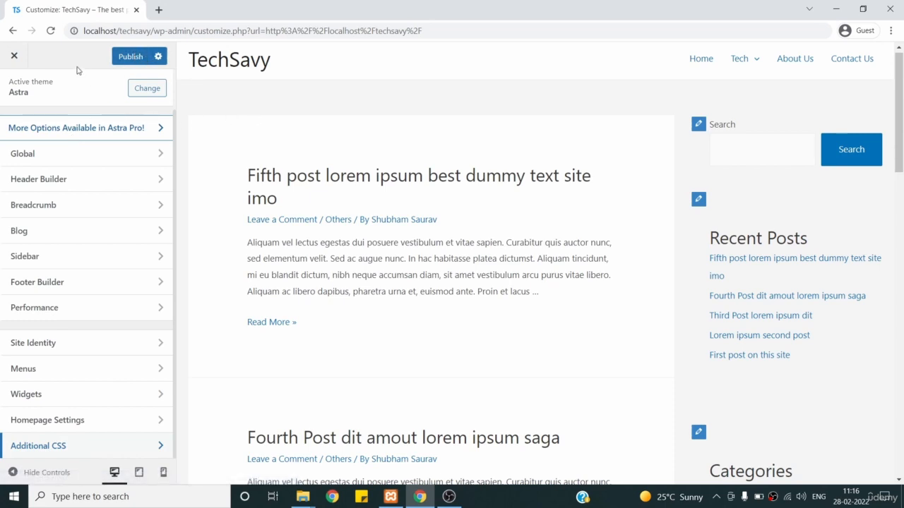
- Exit the Customizer without publishing, discarding the changes, and review the TechSavy homepage from header to footer
{"action": "left_click", "coordinate": [15, 60]}
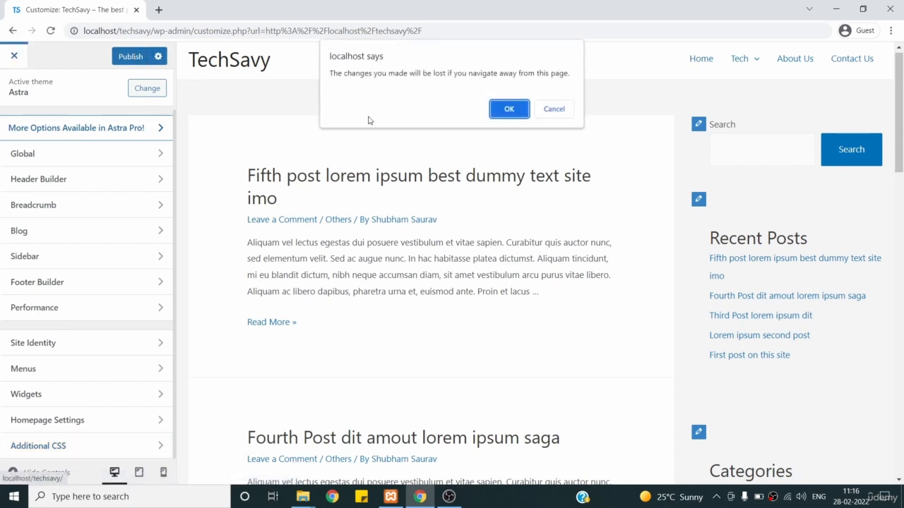
{"action": "left_click", "coordinate": [509, 106]}
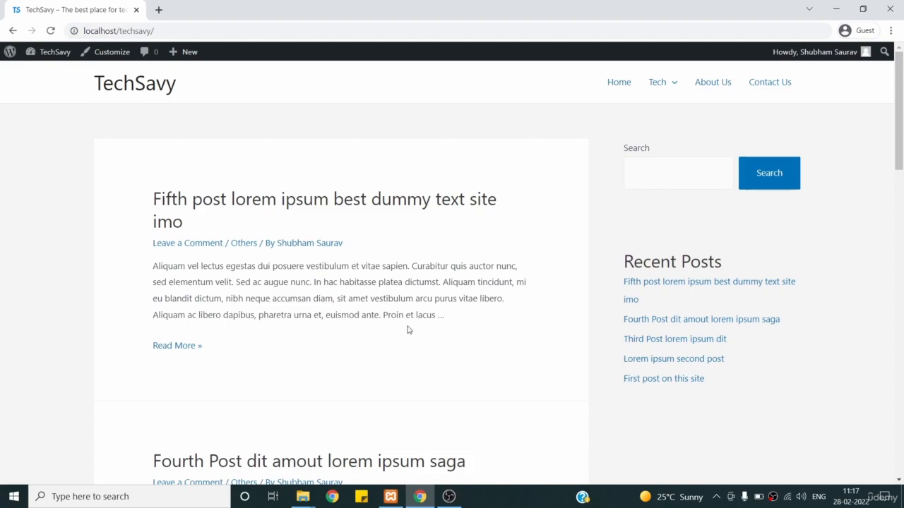
{"action": "scroll", "coordinate": [359, 341], "scroll_direction": "down", "scroll_amount": 8}
{"action": "scroll", "coordinate": [359, 341], "scroll_direction": "down", "scroll_amount": 8}
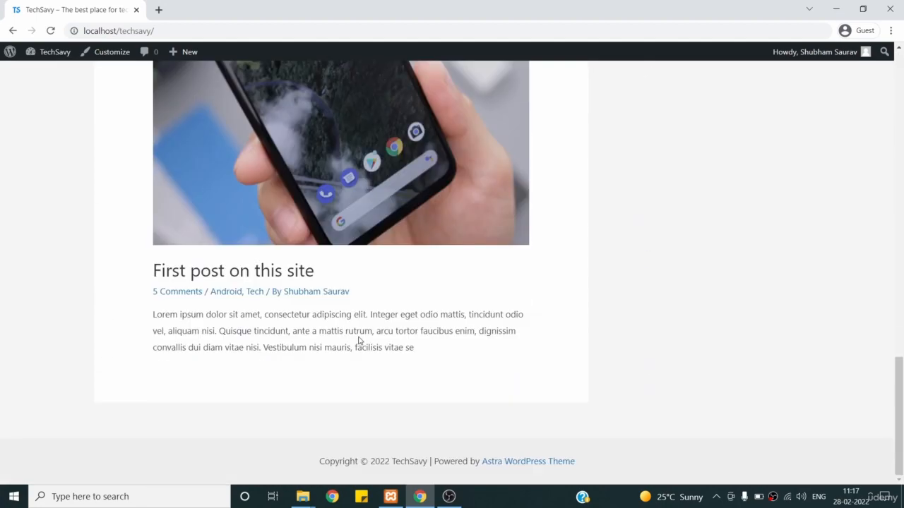
{"action": "scroll", "coordinate": [359, 341], "scroll_direction": "up", "scroll_amount": 15}
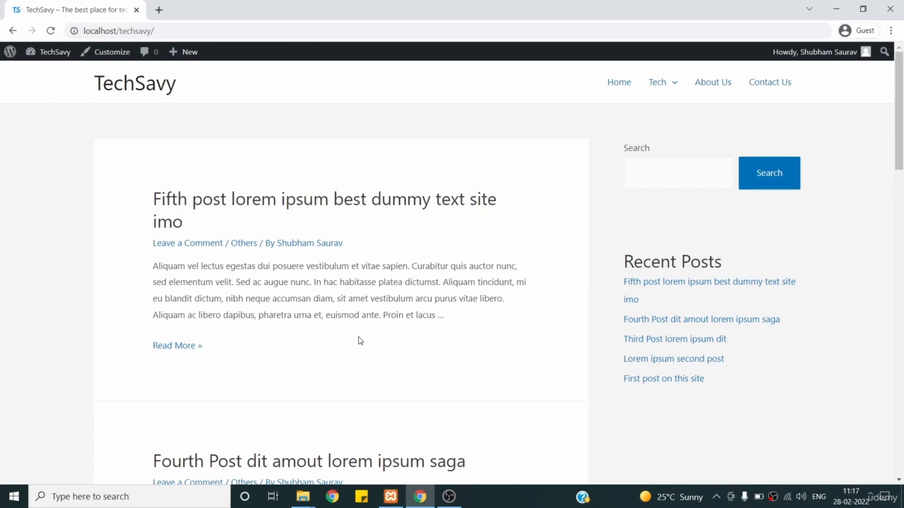